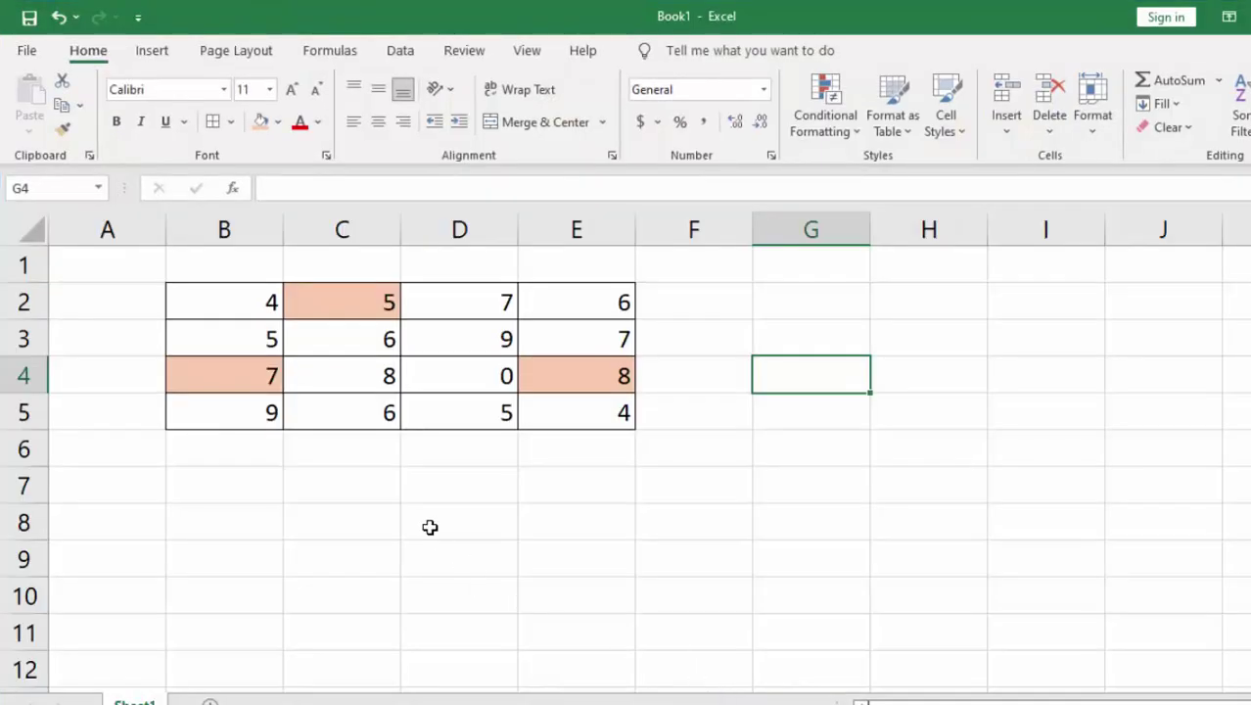
Select cell G4 beside the B2:E5 number table for the new formula
{"action": "left_click", "coordinate": [566, 604]}
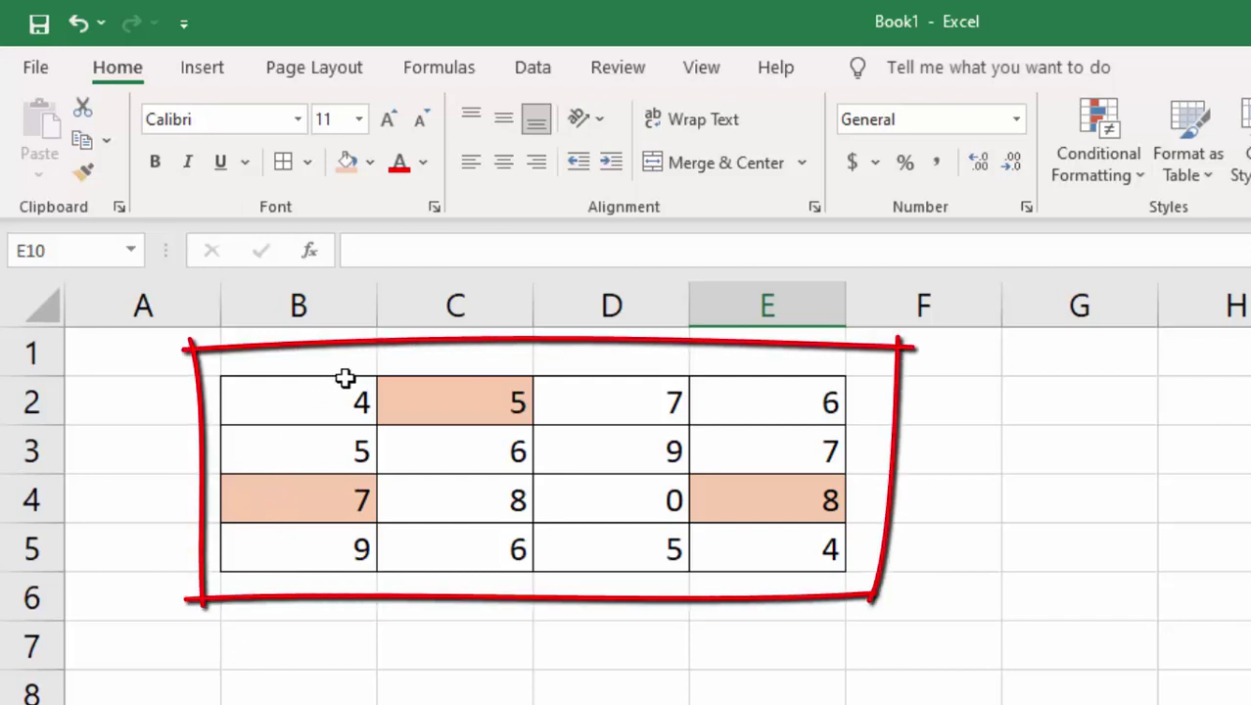
{"action": "left_click", "coordinate": [1021, 500]}
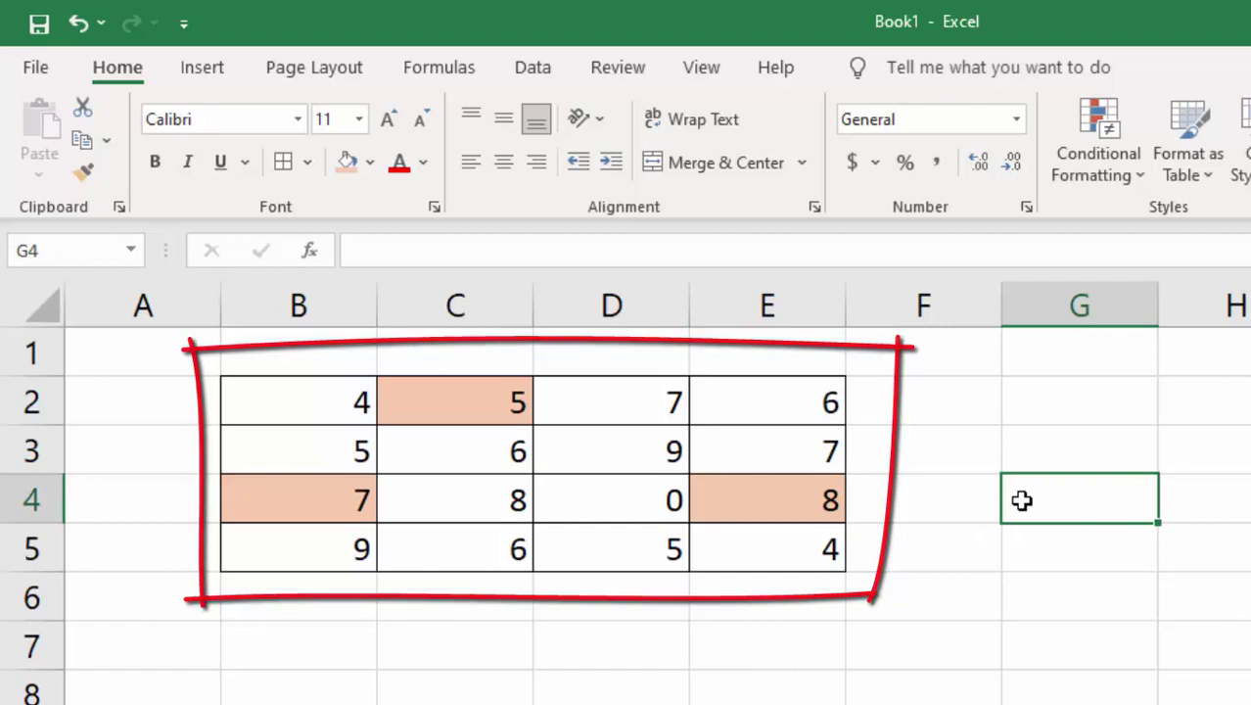
Start G4's formula as =OFFSET( using the autocomplete suggestion
{"action": "type", "text": "="}
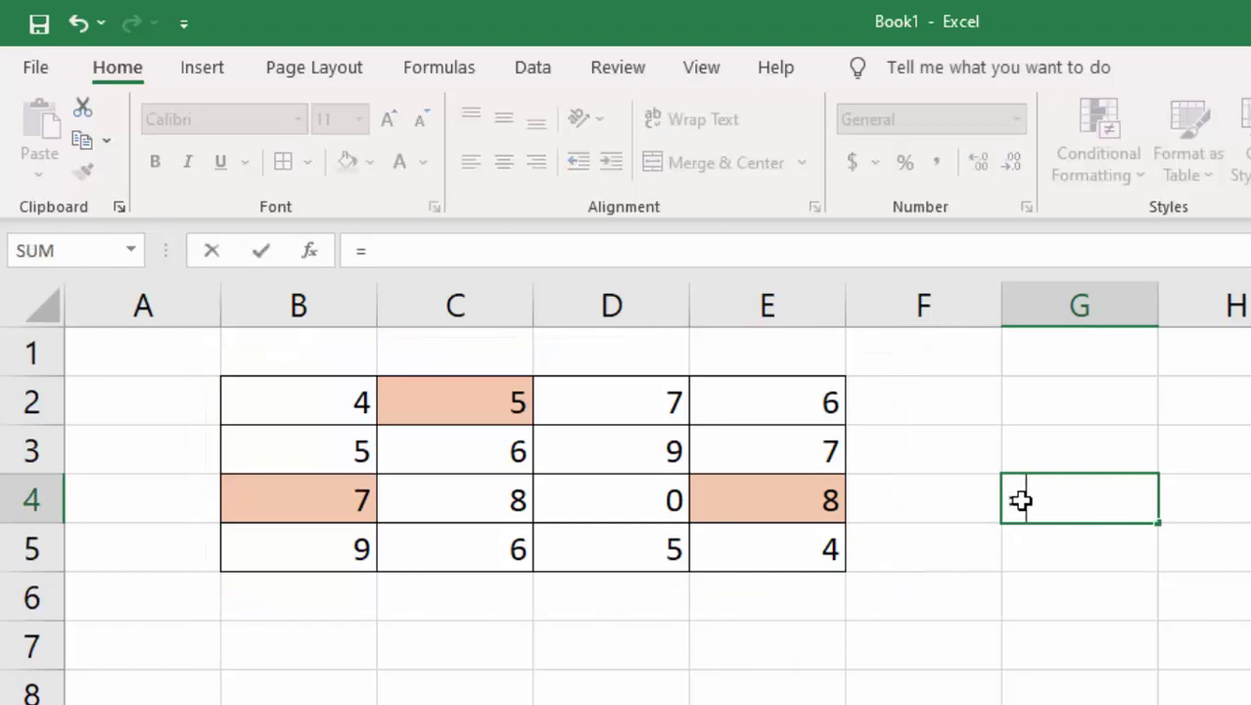
{"action": "type", "text": "o"}
{"action": "type", "text": "ff"}
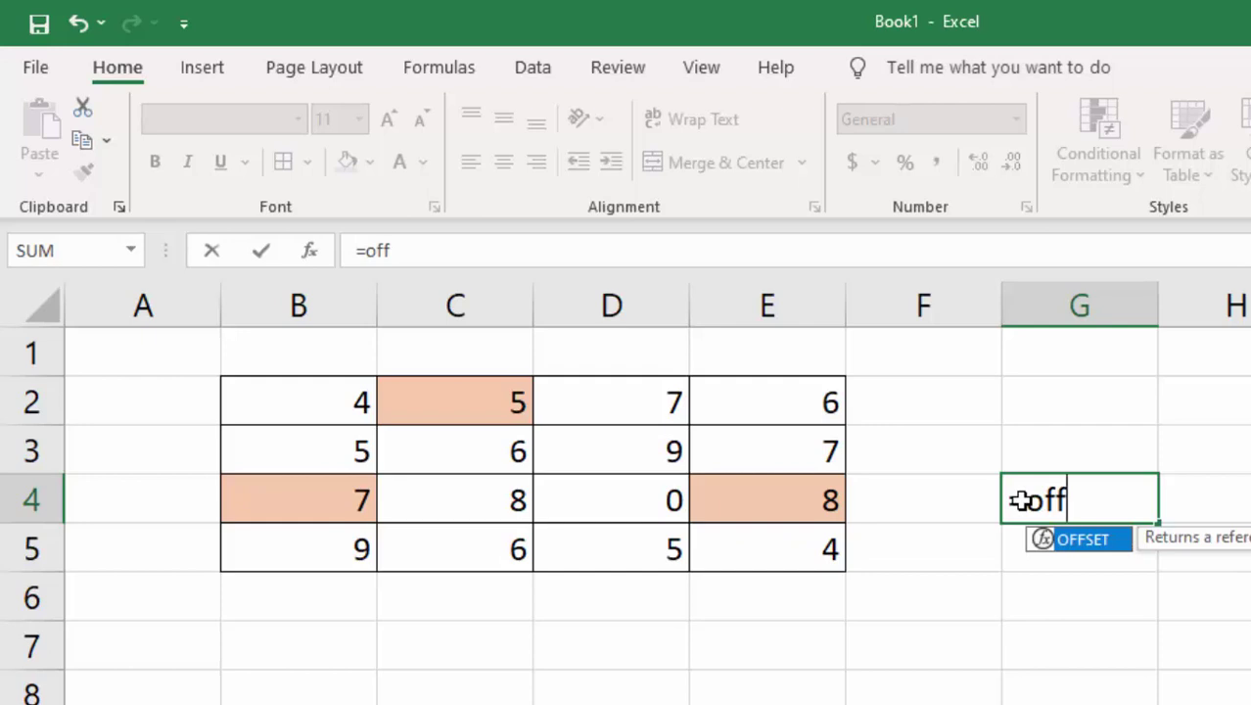
{"action": "key", "text": "Tab"}
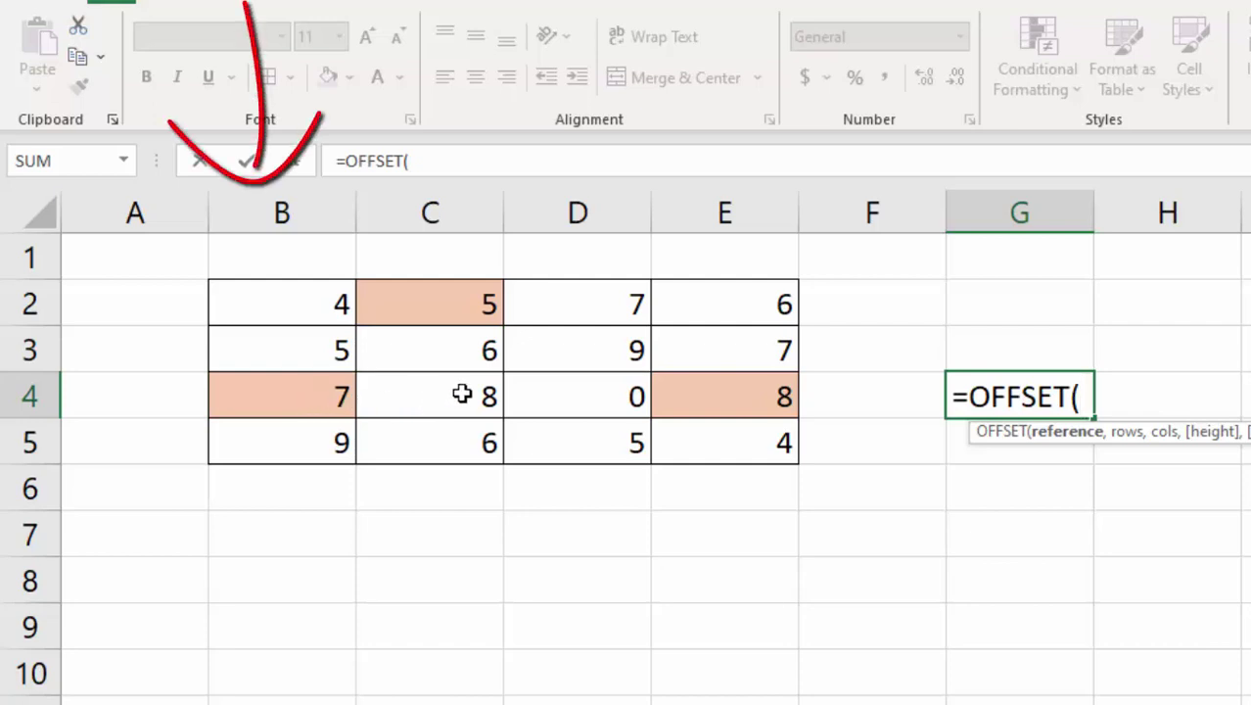
Complete G4's formula as =OFFSET(C2,2,2), replacing a mistaken D4 reference with C2
{"action": "left_click", "coordinate": [582, 400]}
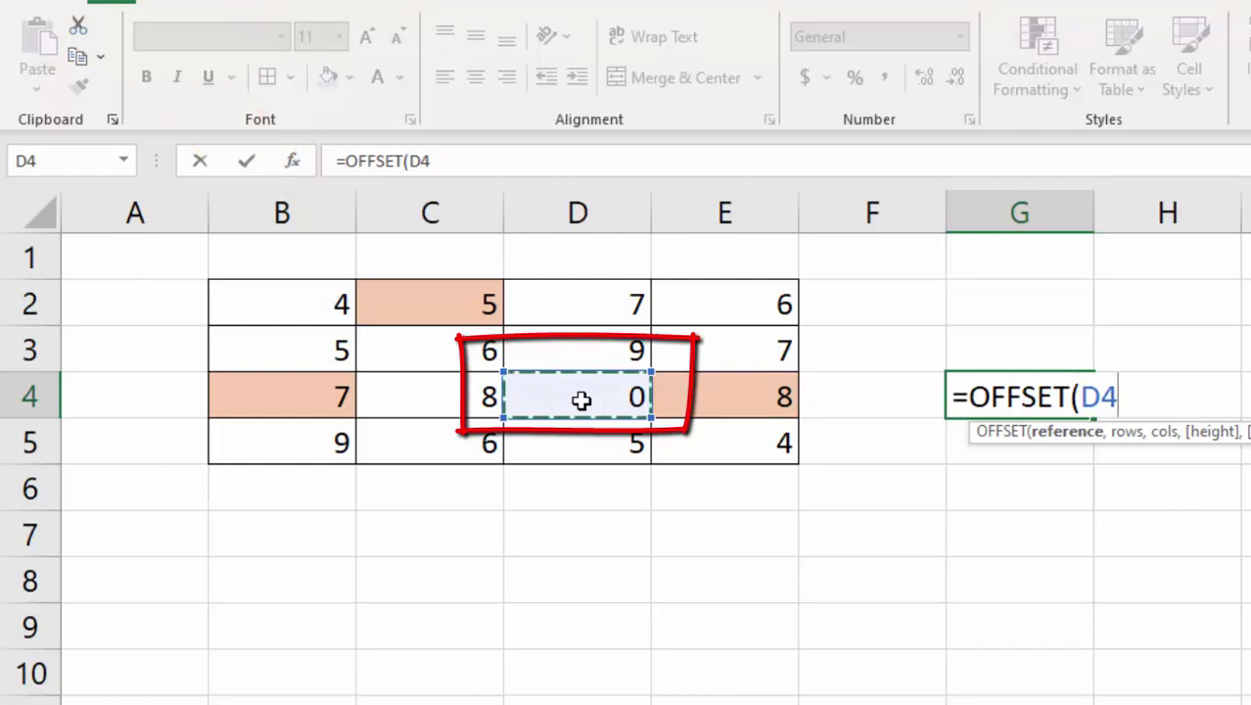
{"action": "key", "text": "BackSpace"}
{"action": "key", "text": "BackSpace"}
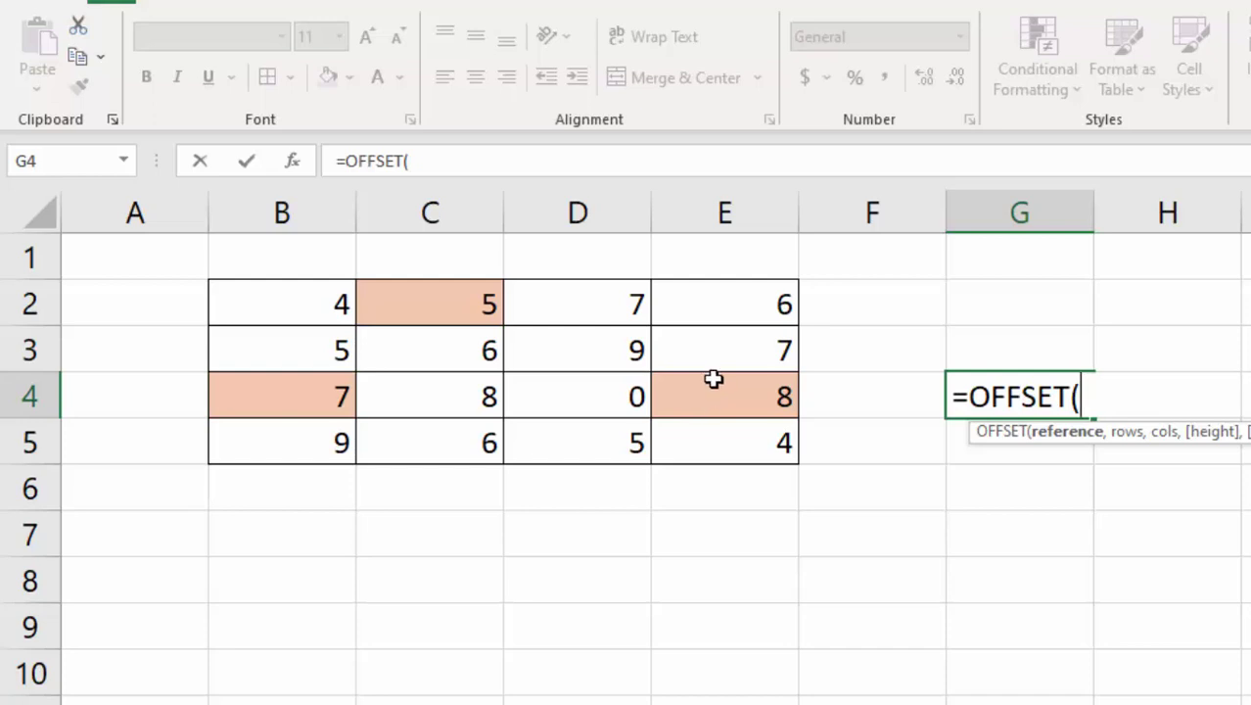
{"action": "left_click", "coordinate": [463, 304]}
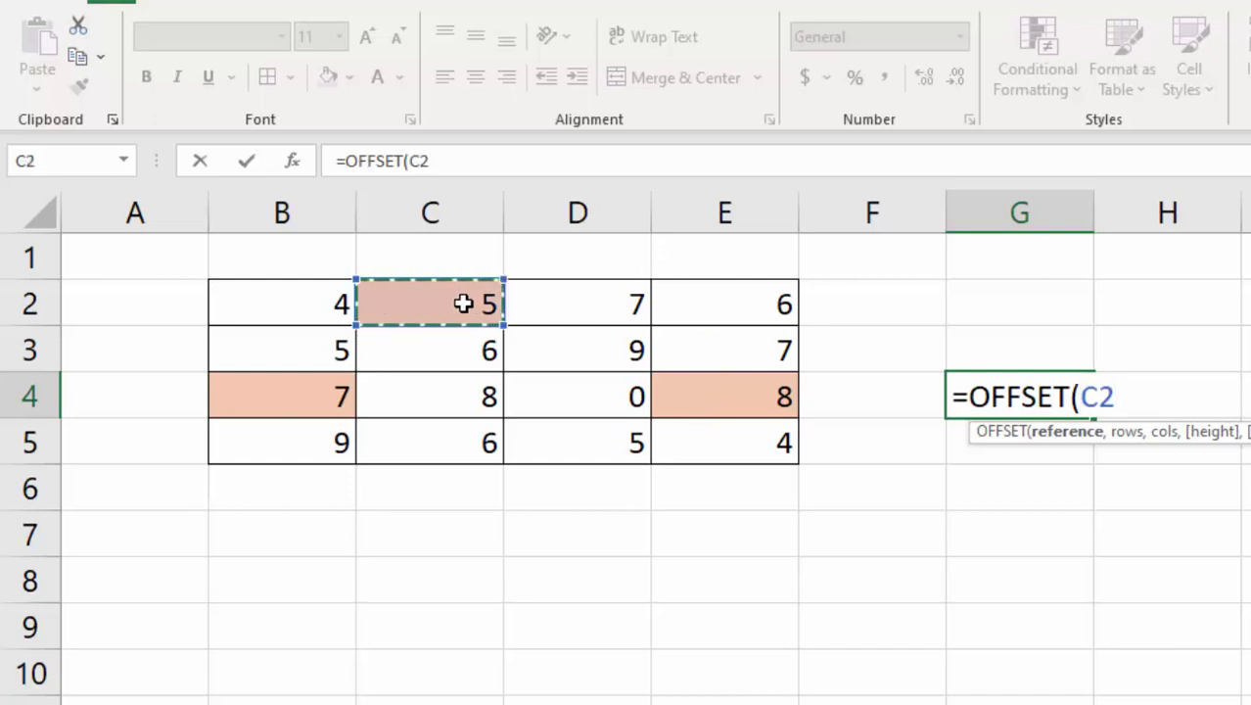
{"action": "type", "text": ","}
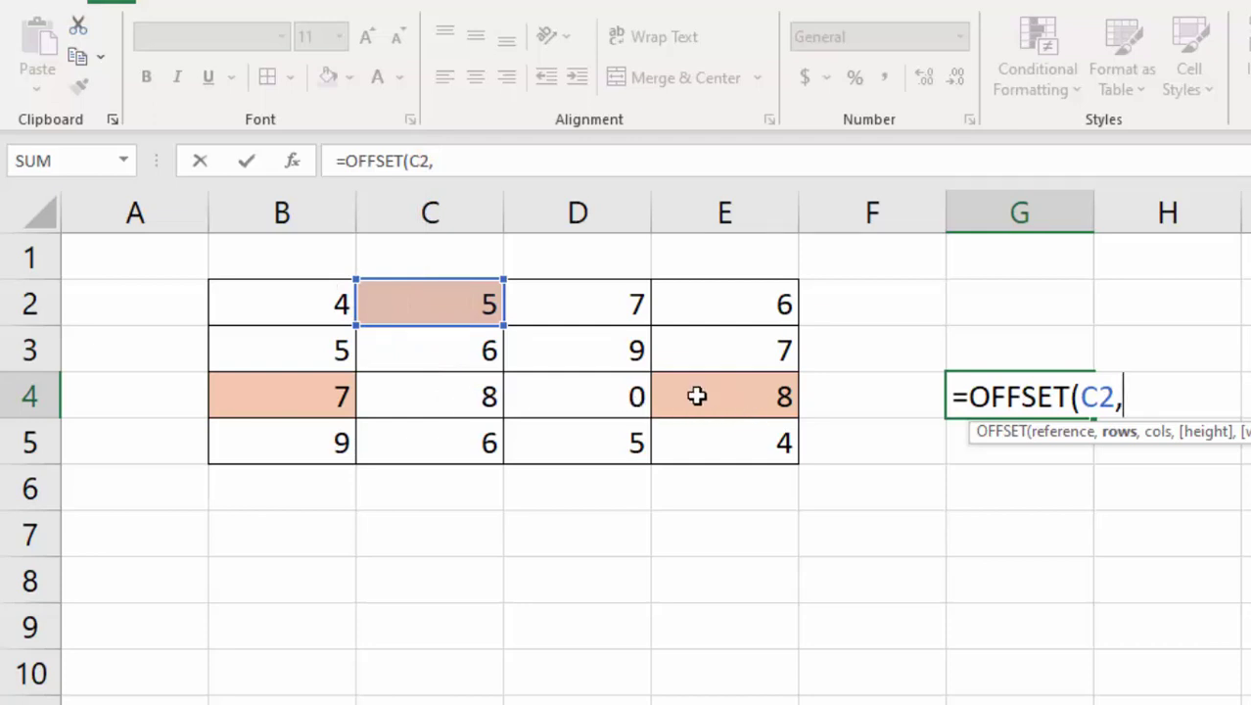
{"action": "type", "text": "2"}
{"action": "type", "text": ","}
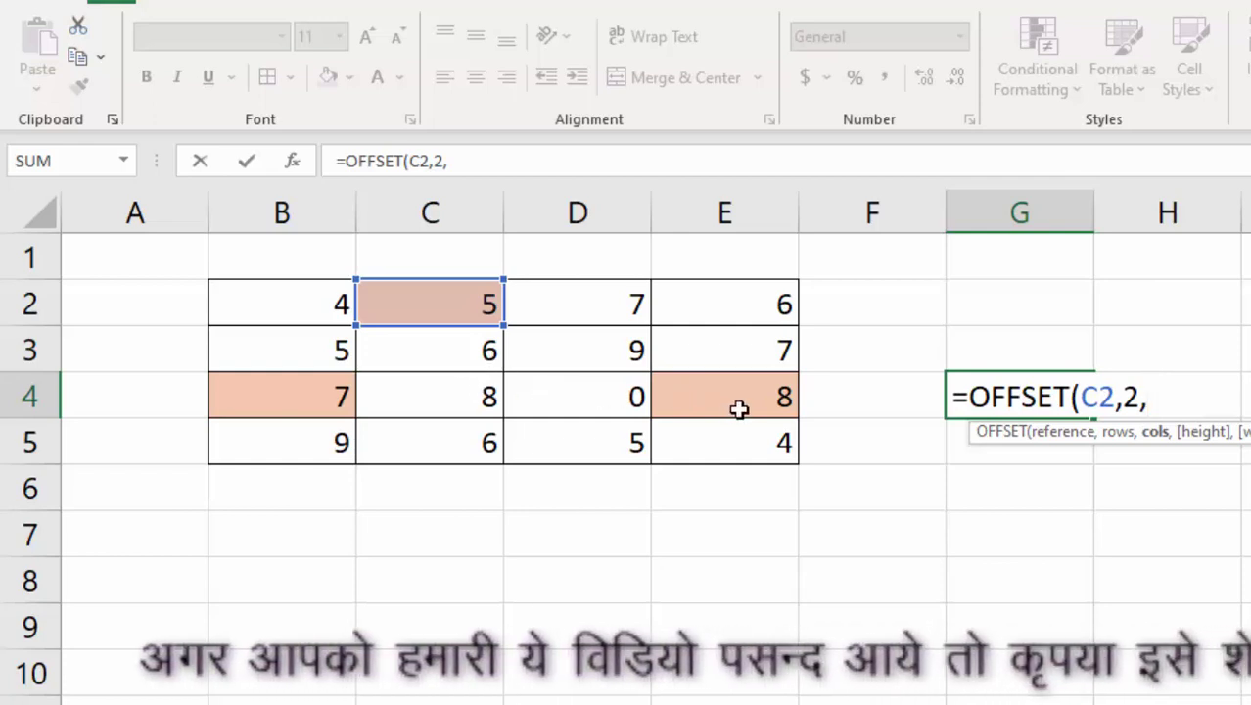
{"action": "type", "text": "2"}
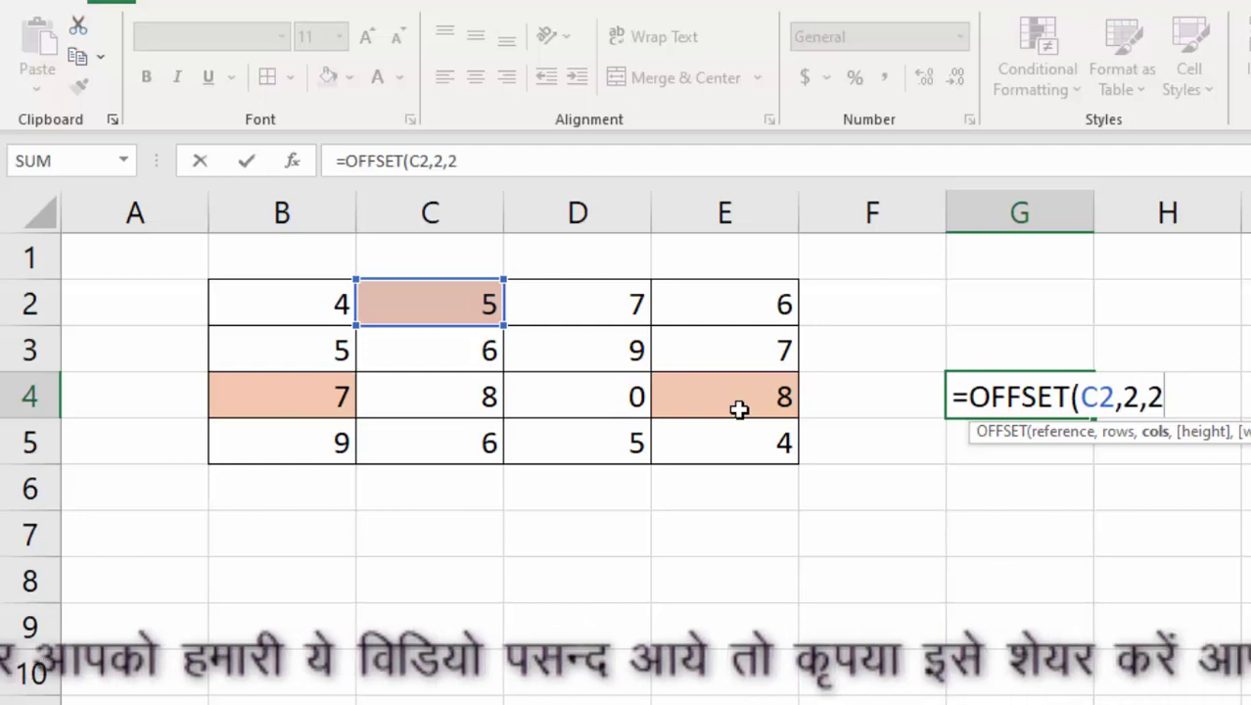
{"action": "type", "text": ")"}
Commit G4's formula so it shows 8 and give G4 a light gold fill
{"action": "key", "text": "Return"}
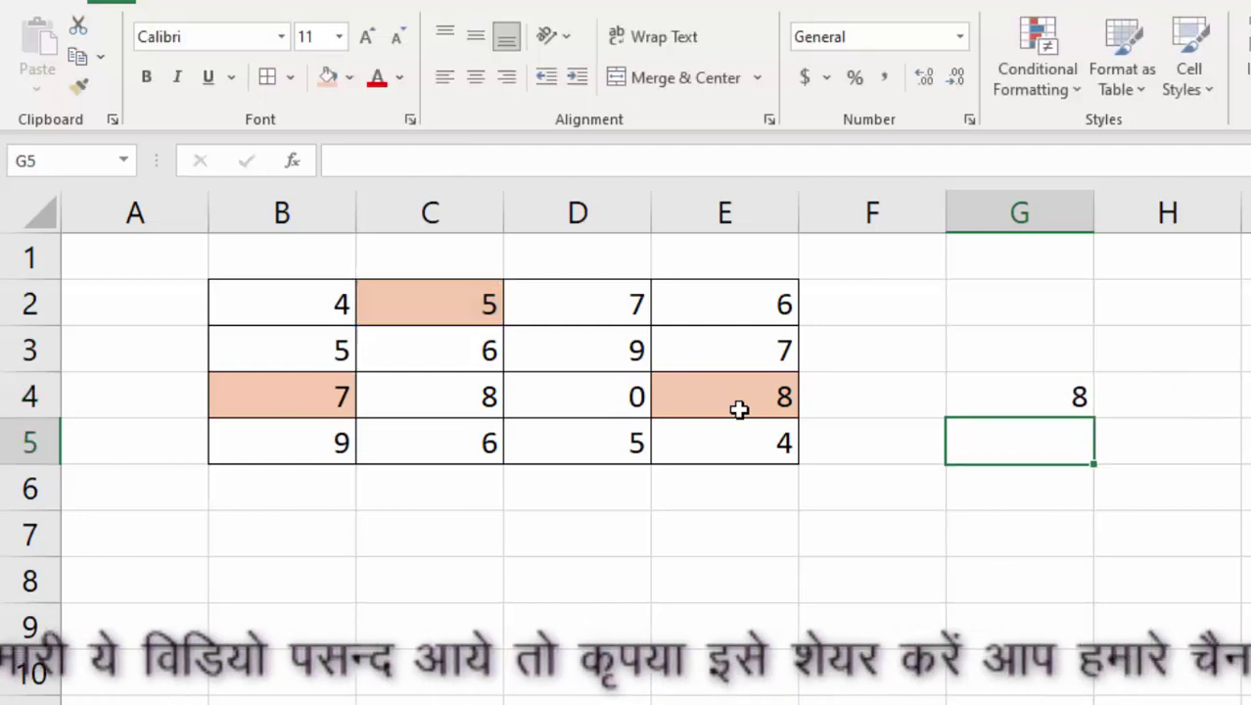
{"action": "left_click", "coordinate": [1047, 390]}
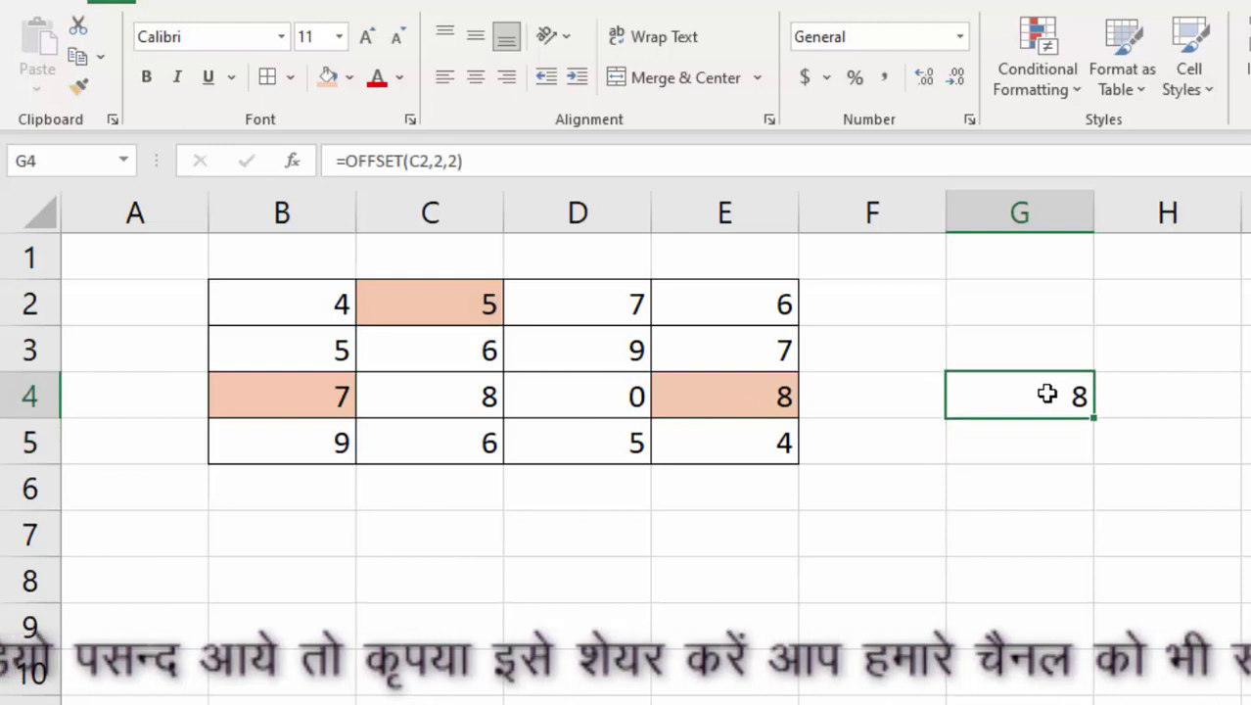
{"action": "left_click", "coordinate": [350, 77]}
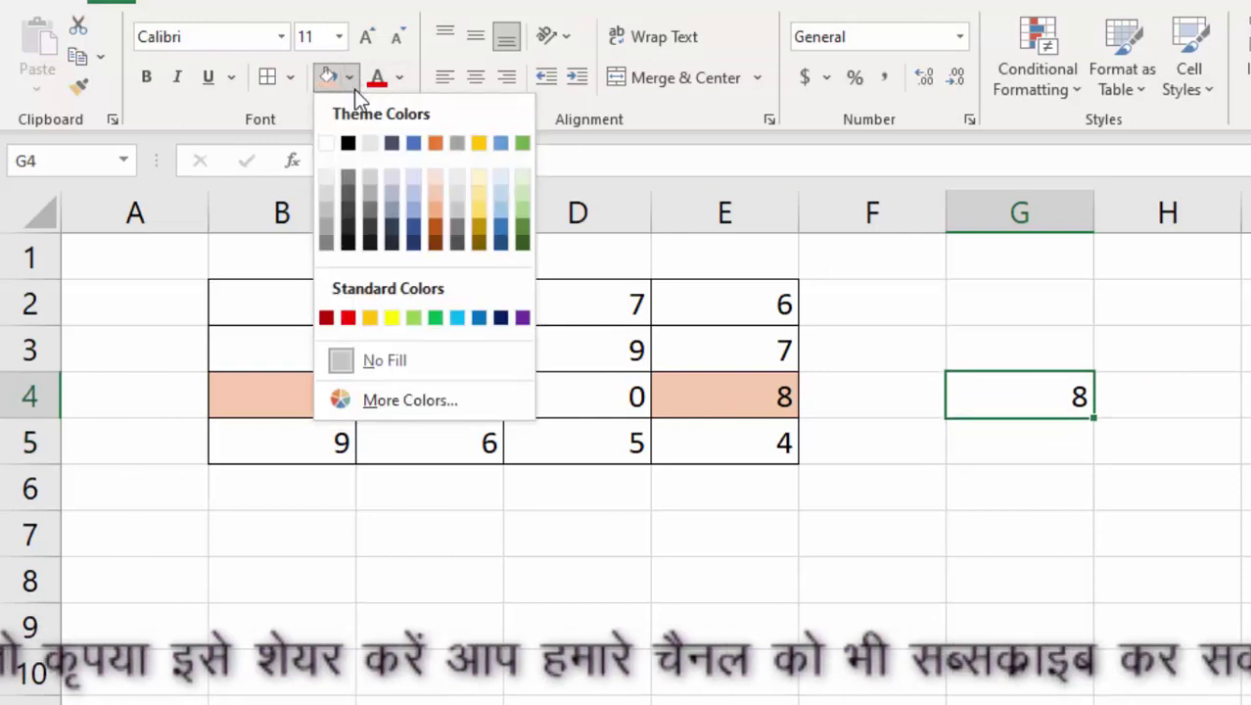
{"action": "left_click", "coordinate": [479, 208]}
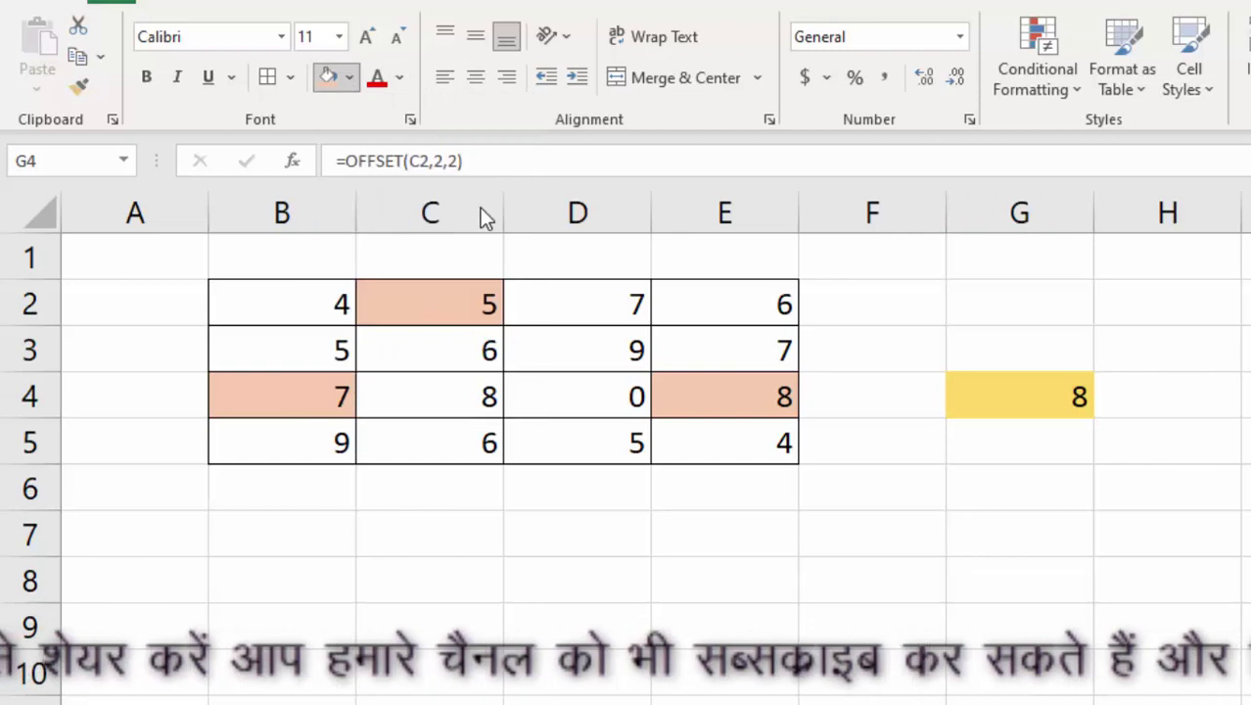
{"action": "left_click", "coordinate": [977, 477]}
Type =OFFSET(C2,2,-1) into G6 with C2 as the starting reference
{"action": "type", "text": "="}
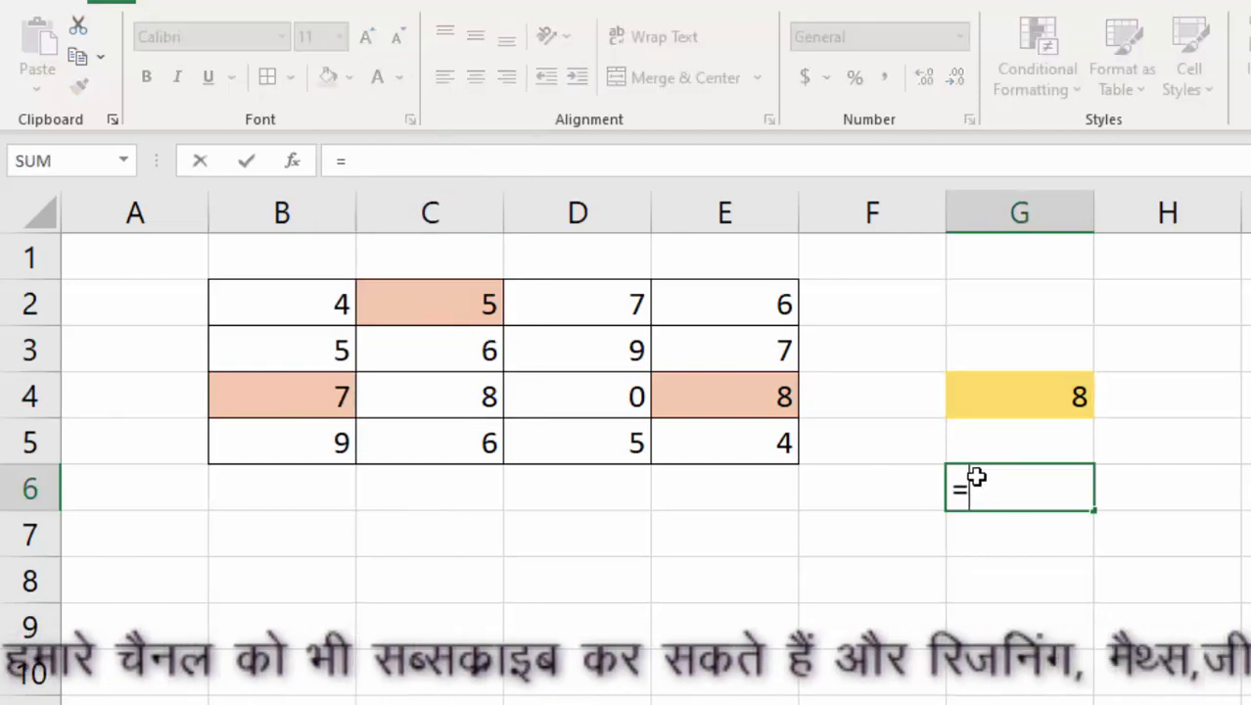
{"action": "type", "text": "off"}
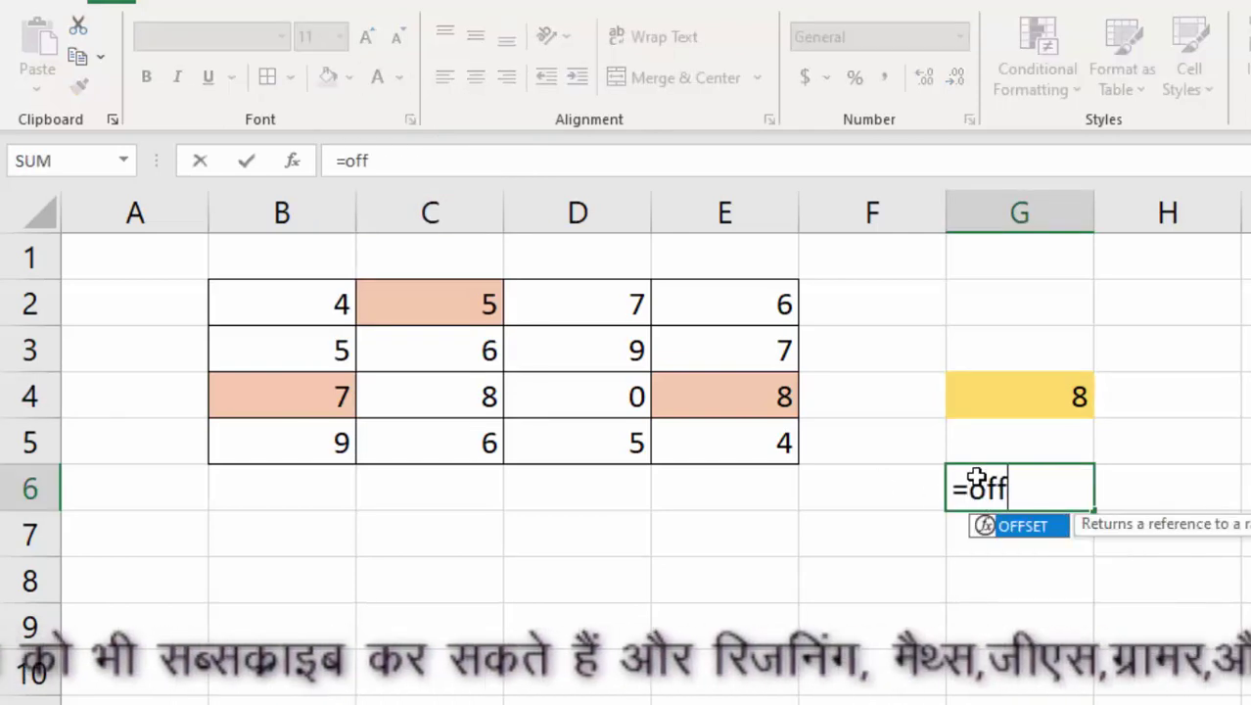
{"action": "key", "text": "Tab"}
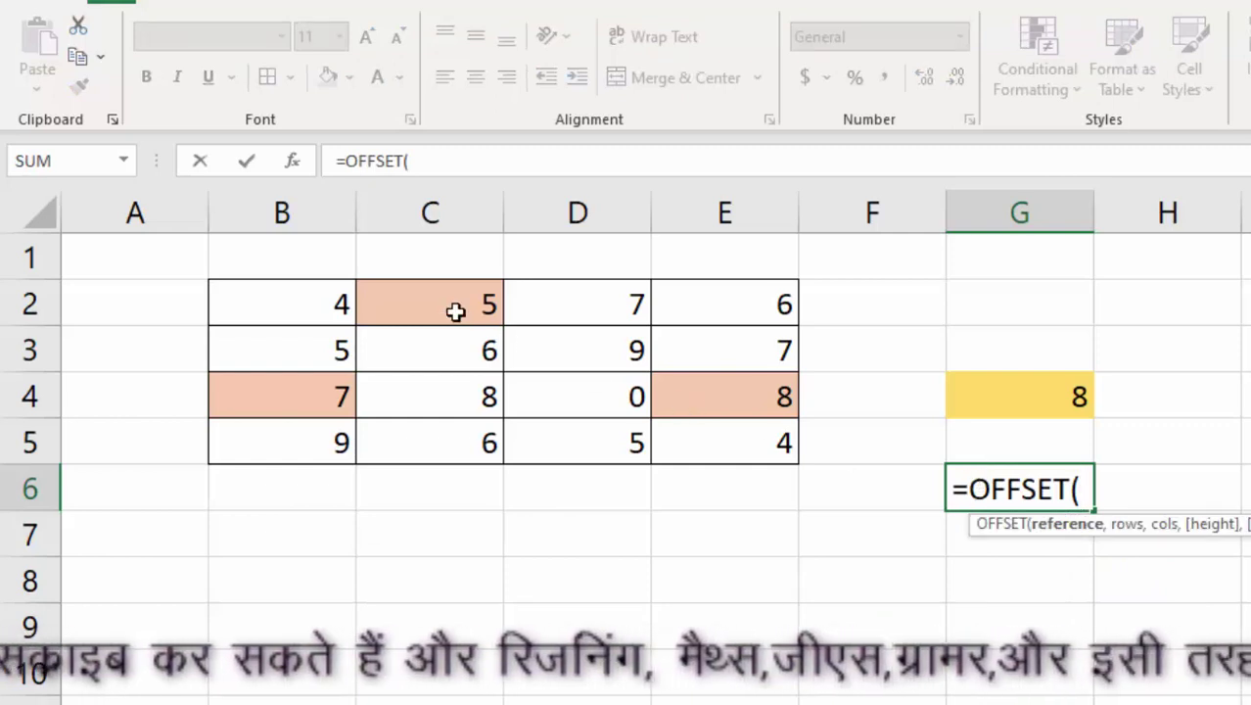
{"action": "left_click", "coordinate": [456, 311]}
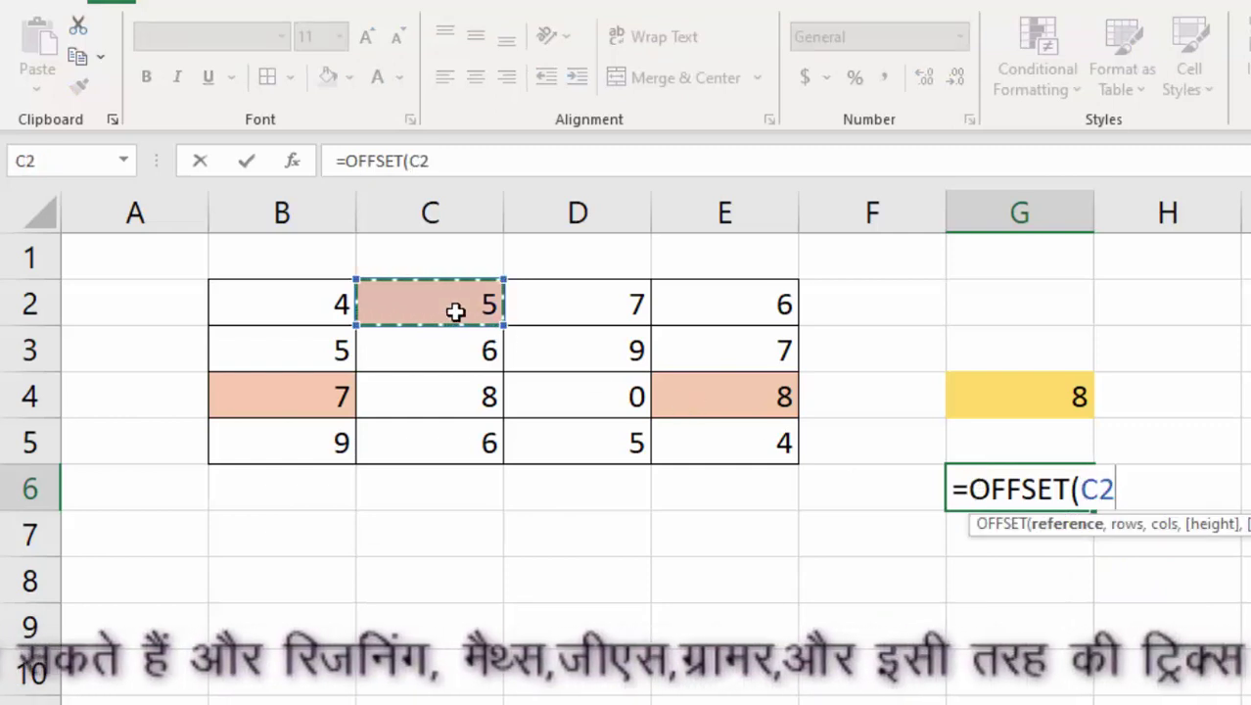
{"action": "type", "text": ","}
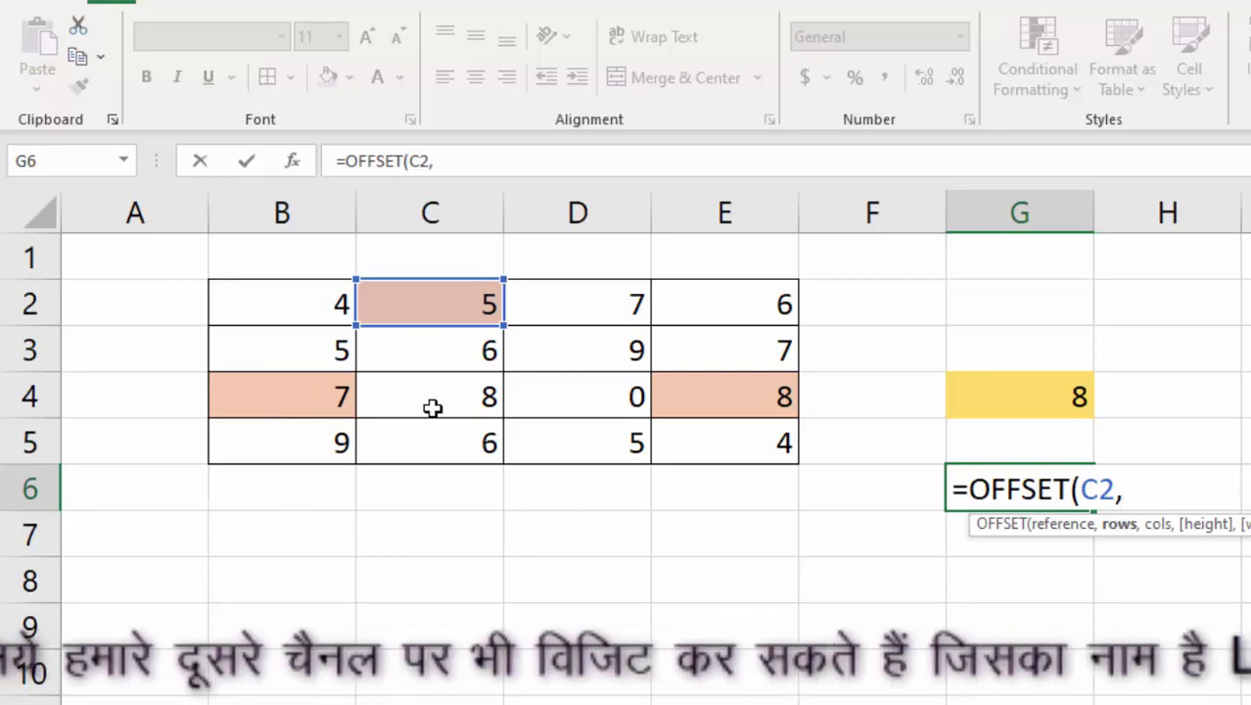
{"action": "type", "text": "2,"}
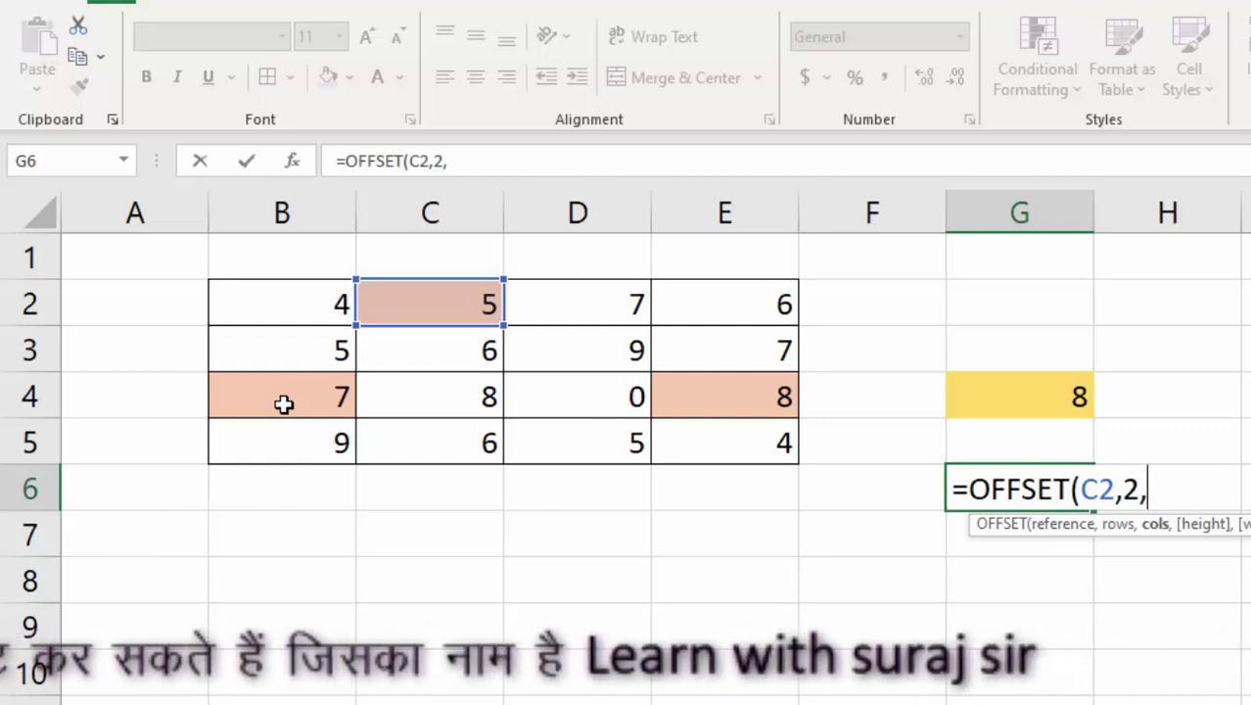
{"action": "type", "text": "-"}
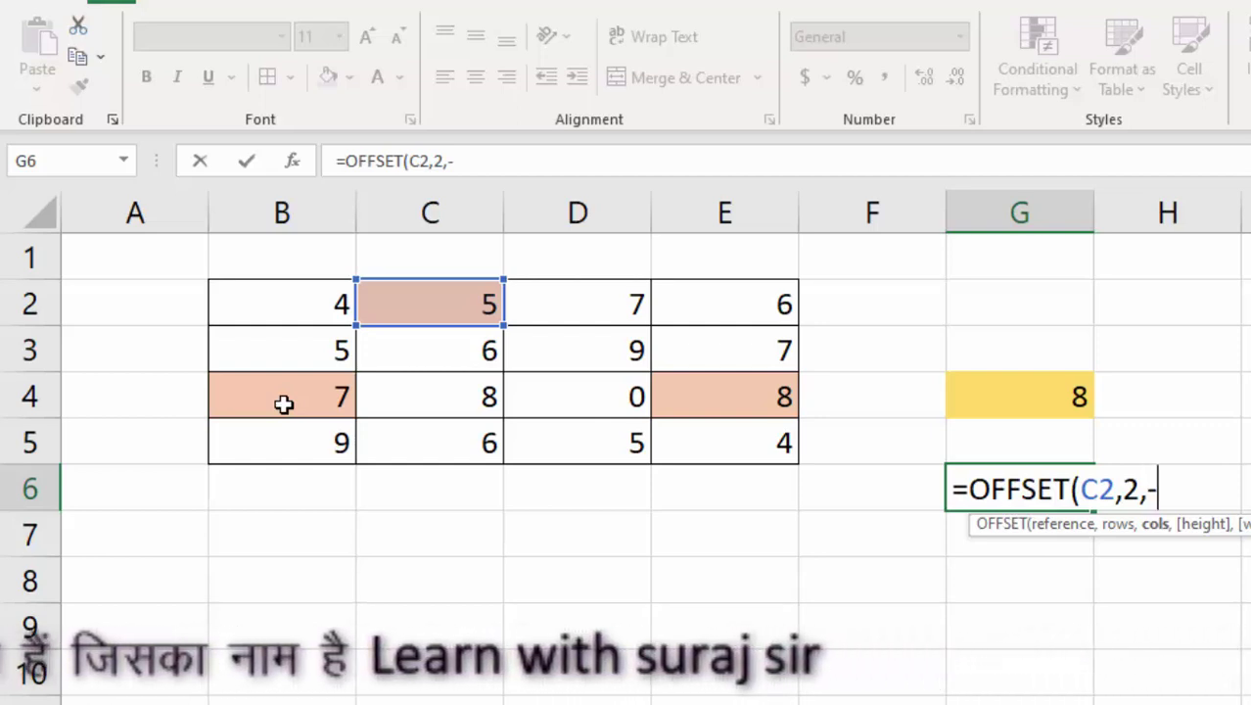
{"action": "type", "text": "1"}
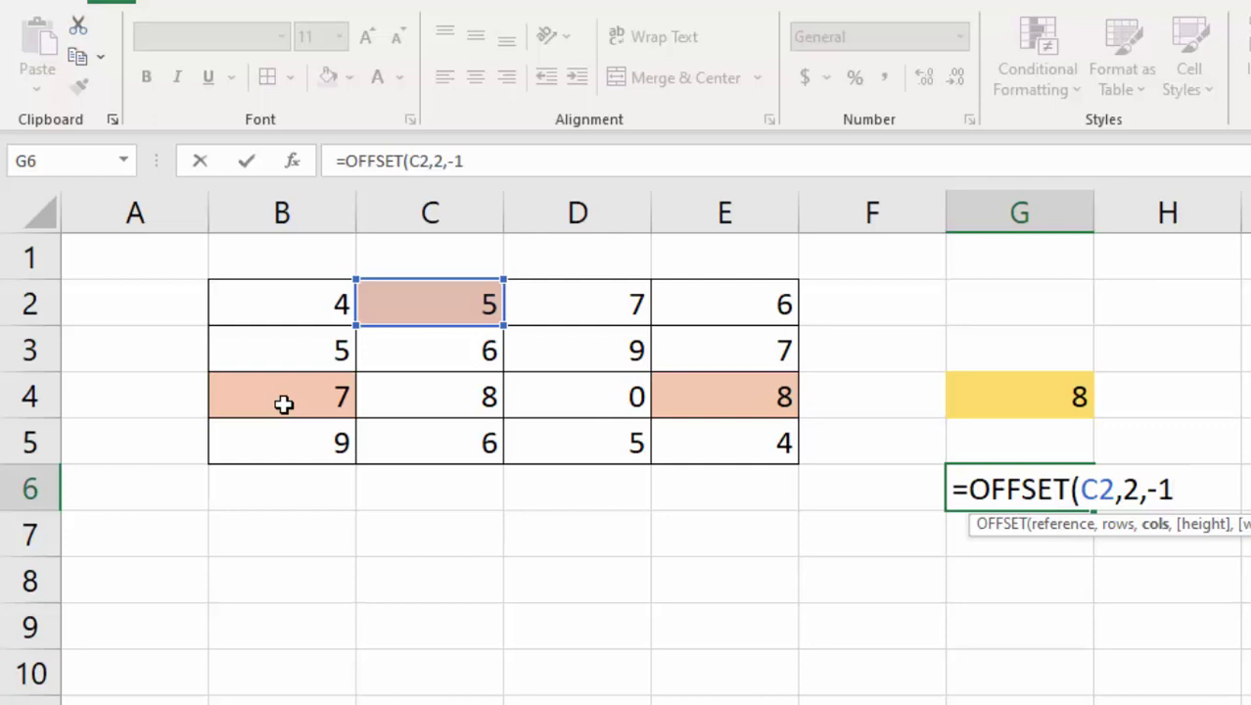
{"action": "type", "text": ")"}
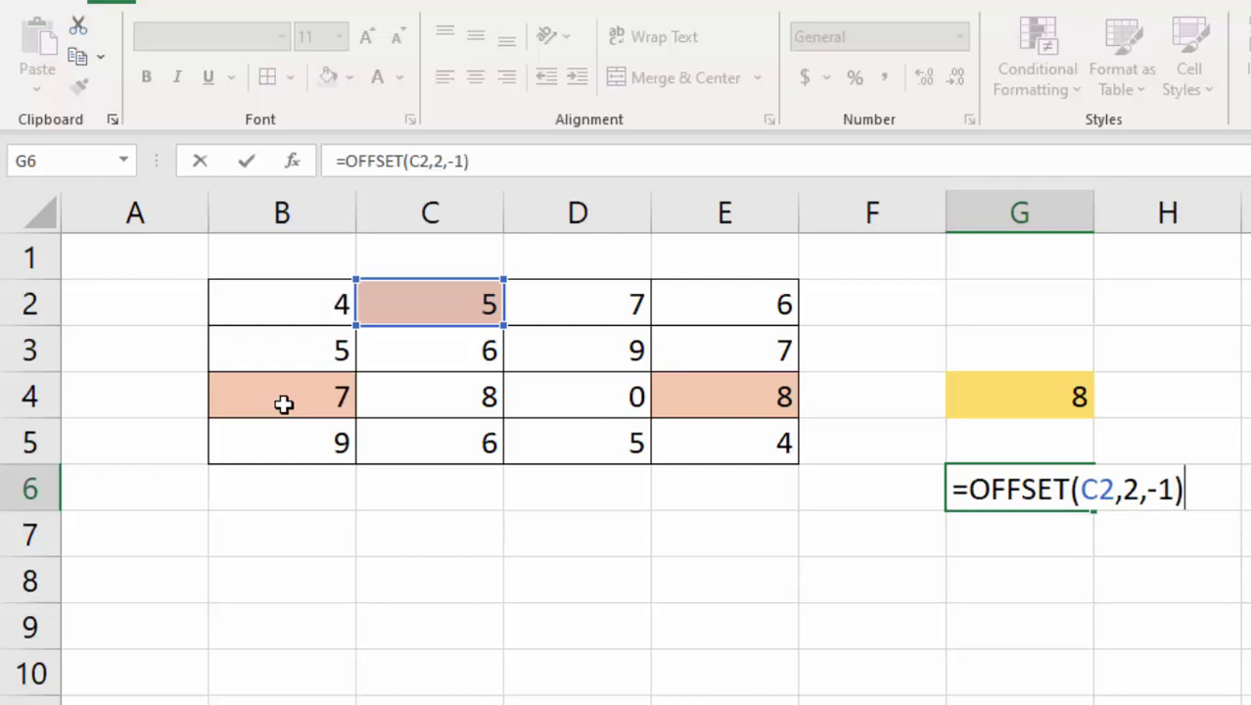
Commit G6's formula to show 7 and make its font red
{"action": "key", "text": "Return"}
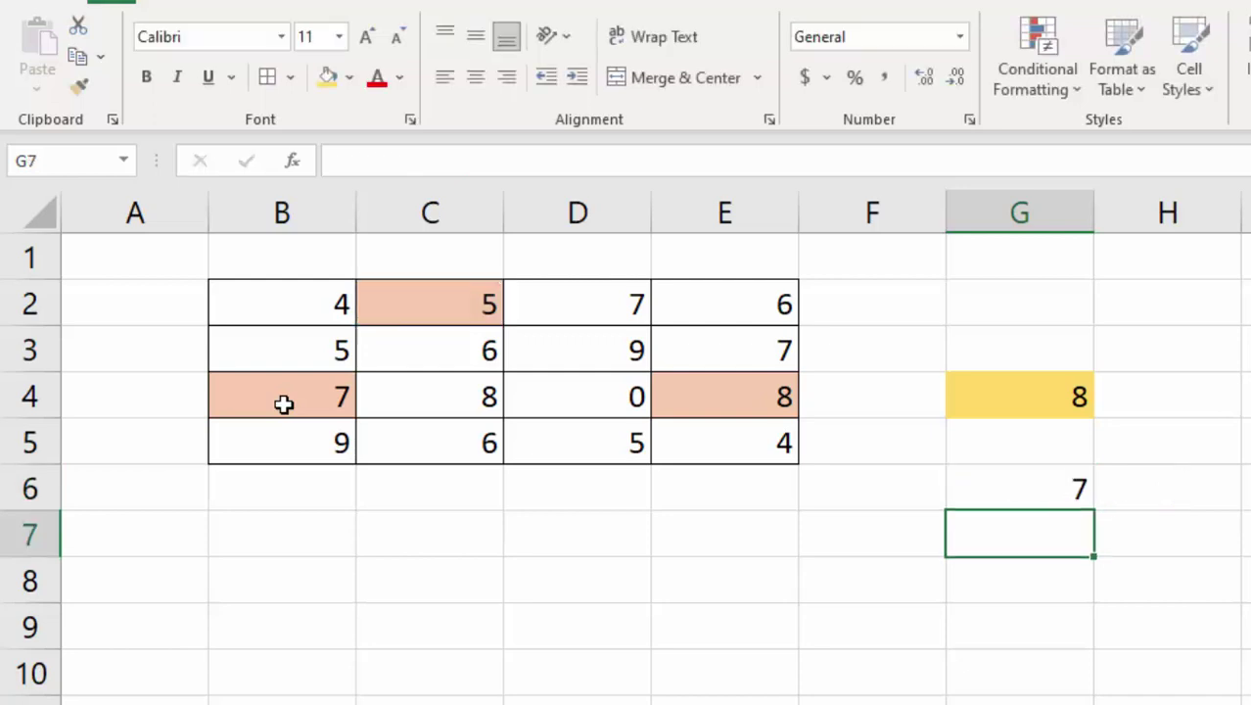
{"action": "left_click", "coordinate": [1046, 494]}
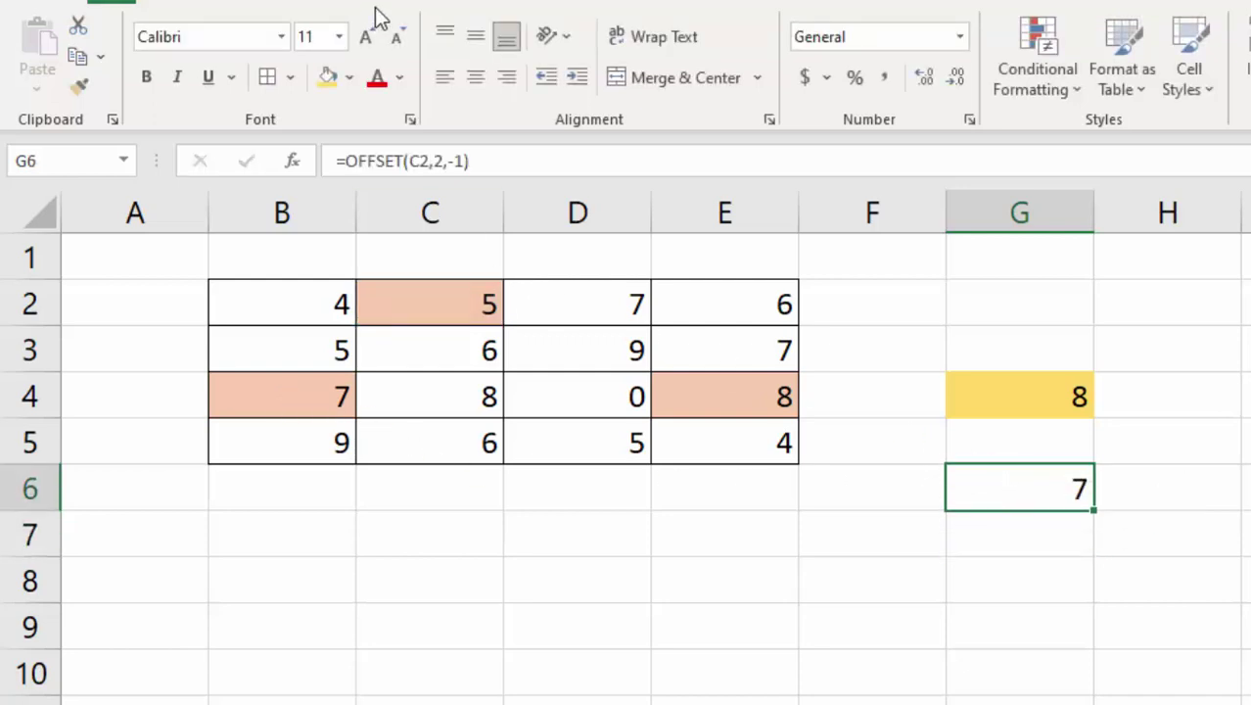
{"action": "left_click", "coordinate": [377, 80]}
{"action": "left_click", "coordinate": [979, 629]}
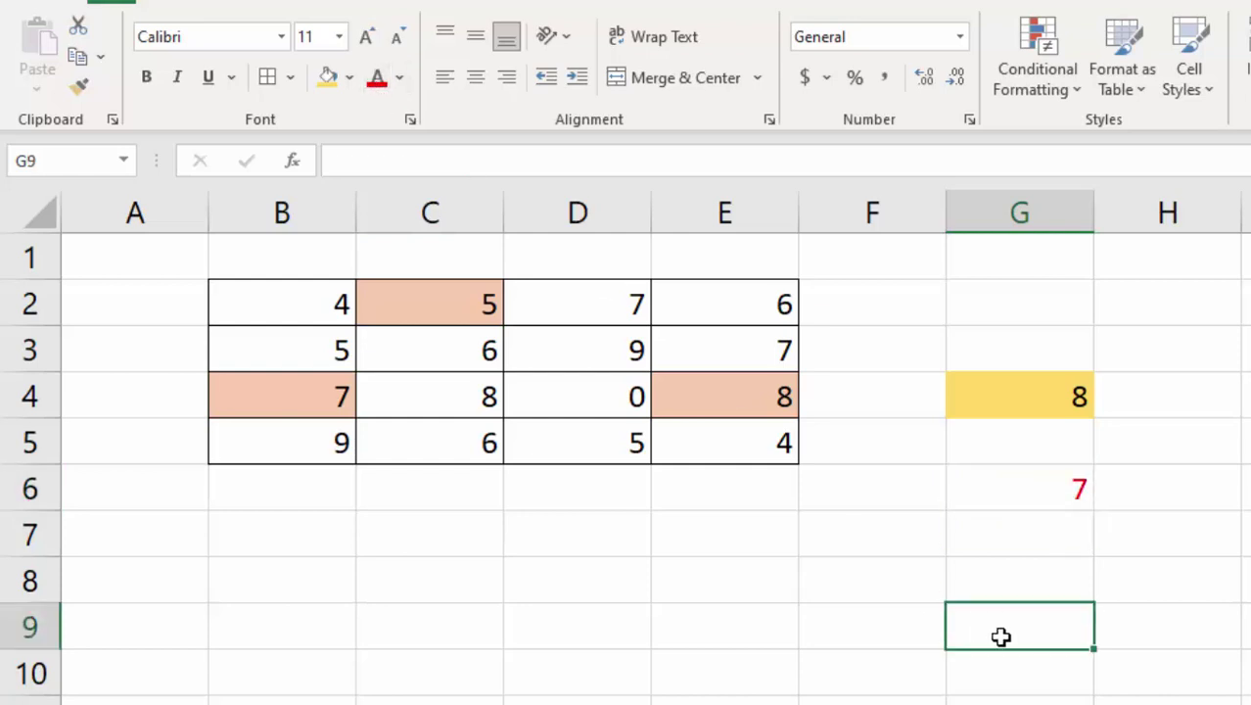